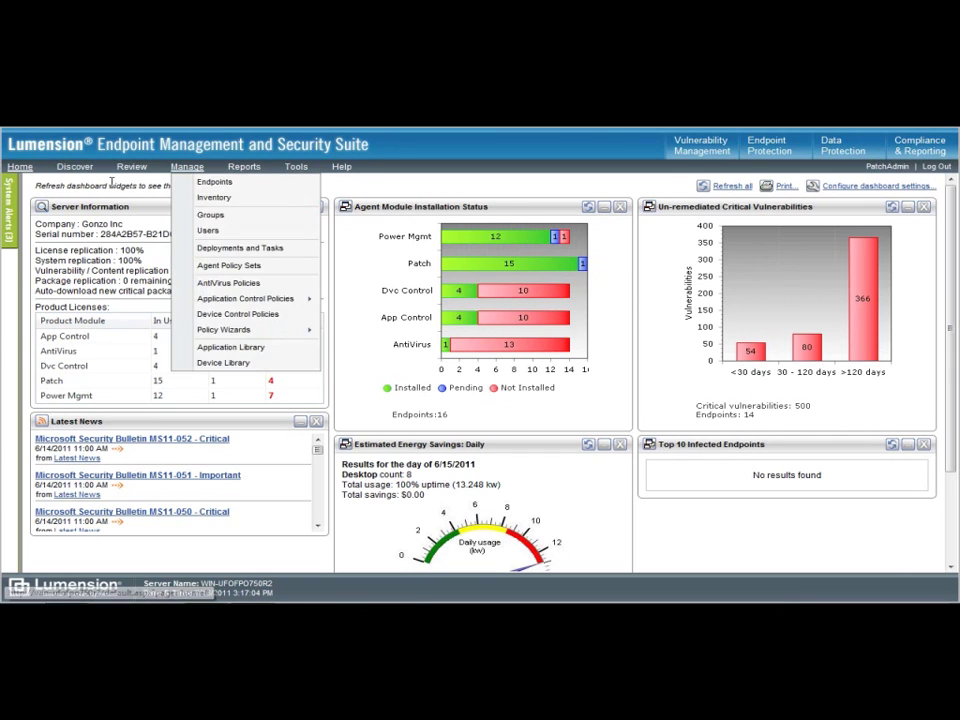
- Open the list of managed endpoints
mouse_move(92, 177)
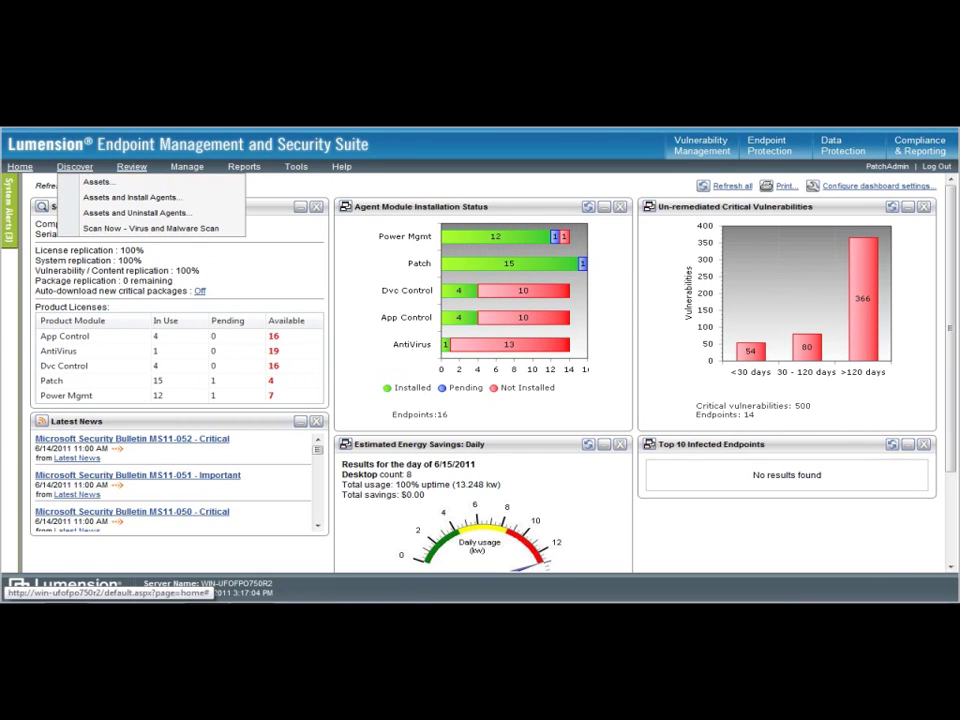
mouse_move(181, 172)
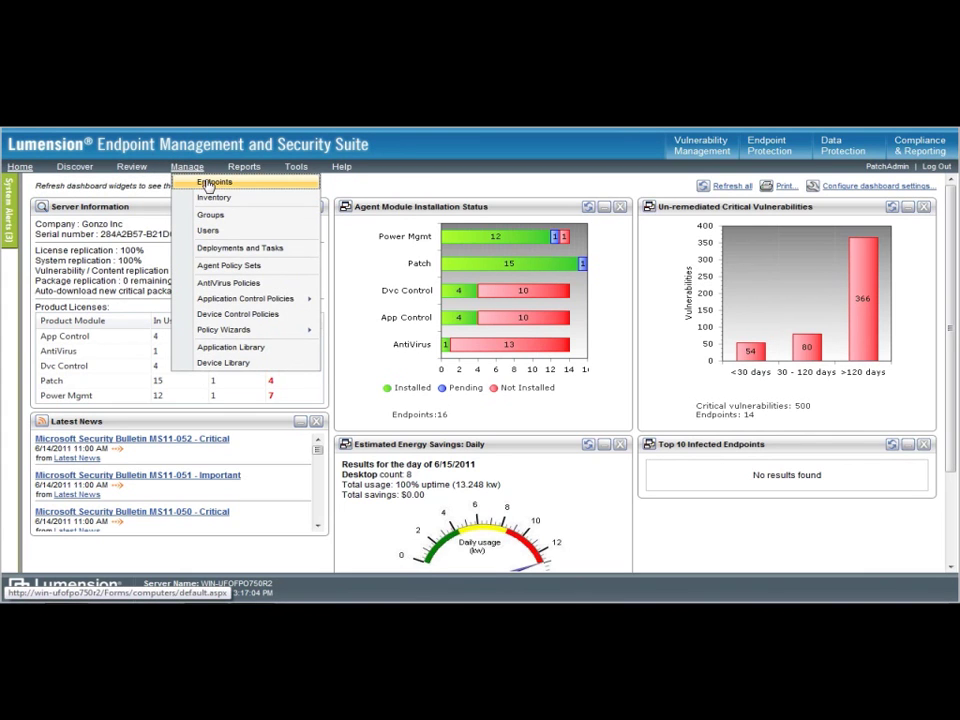
click(209, 184)
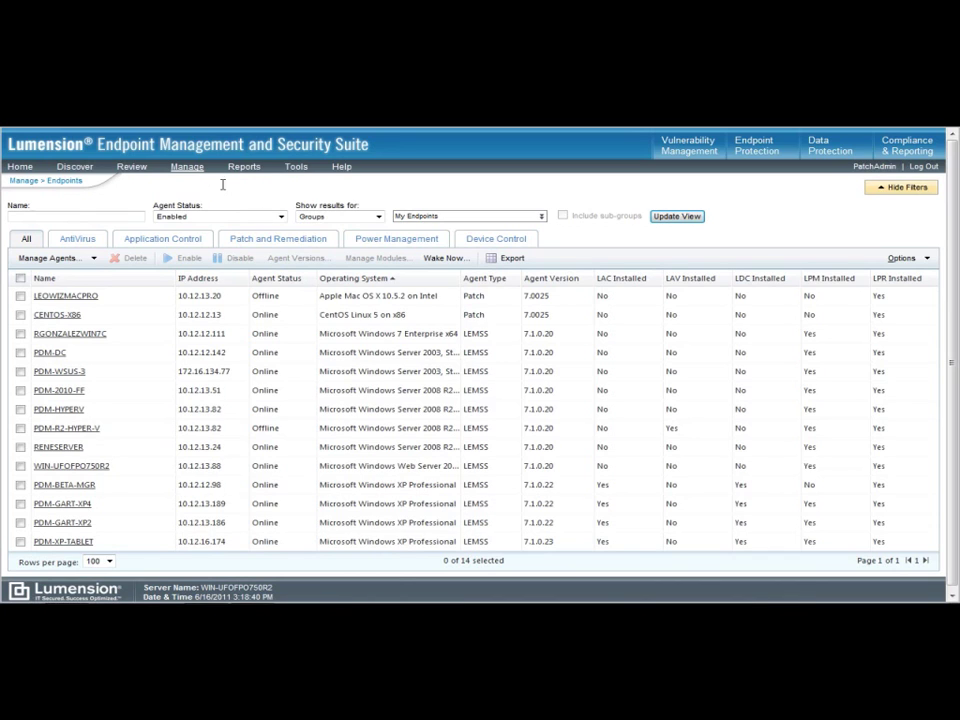
- Open the Vulnerability Management custom group and show its endpoint membership
mouse_move(190, 168)
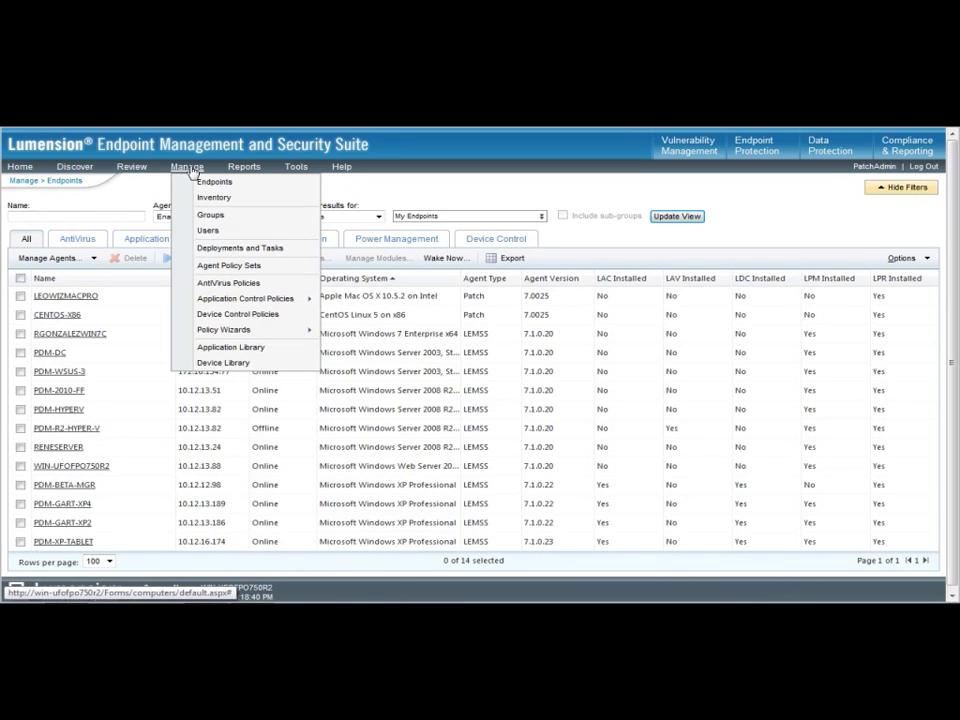
click(205, 214)
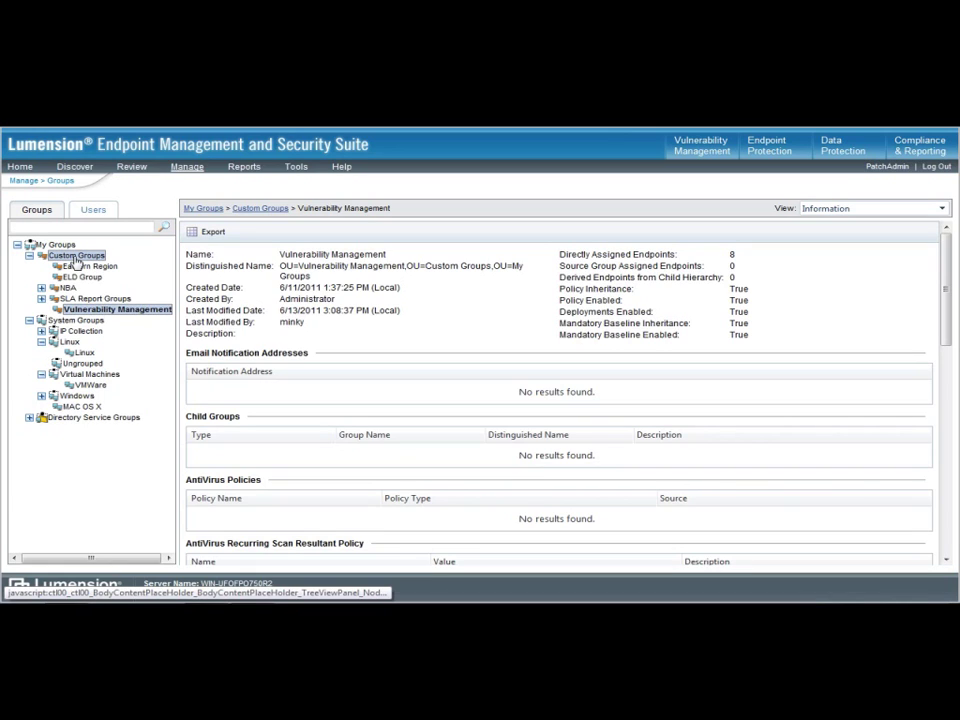
click(94, 312)
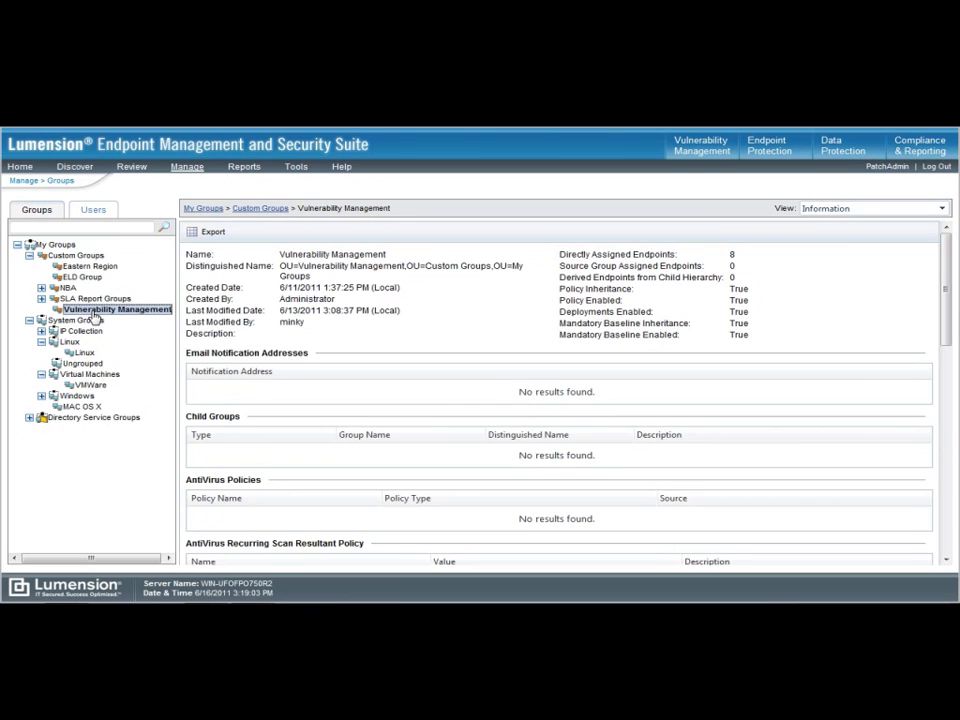
click(829, 212)
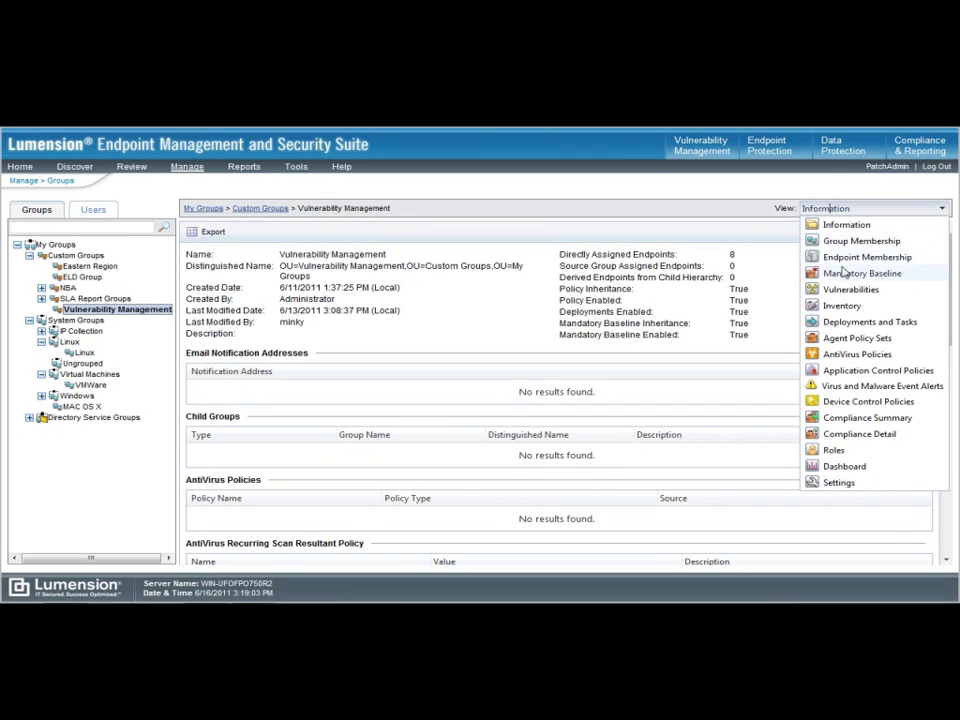
click(846, 259)
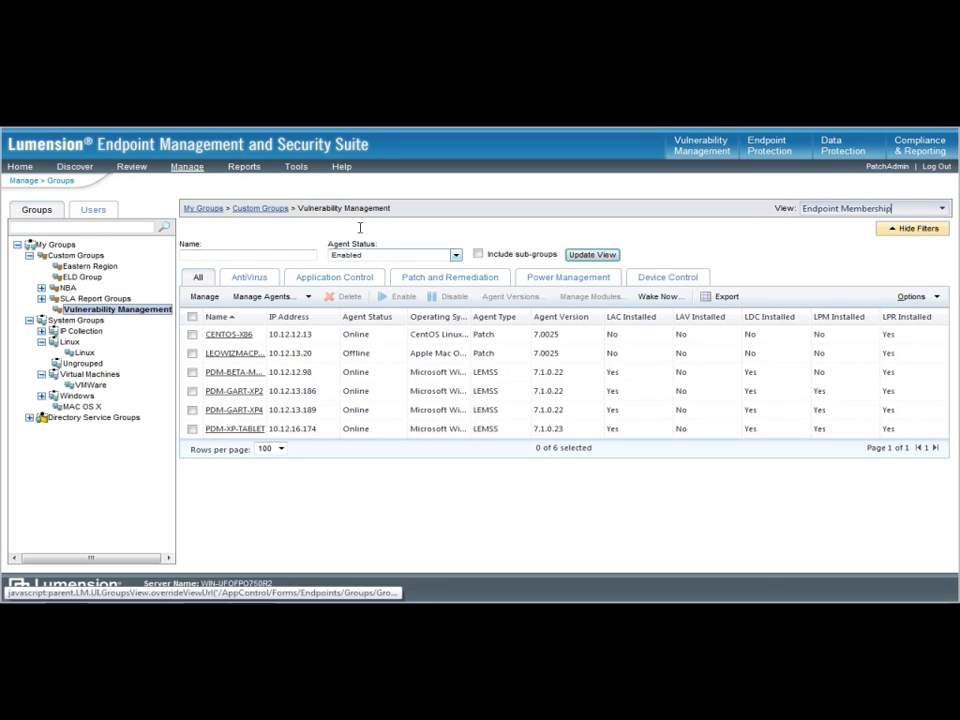
- Review the user accounts and then the defined roles in Users and Roles
mouse_move(300, 176)
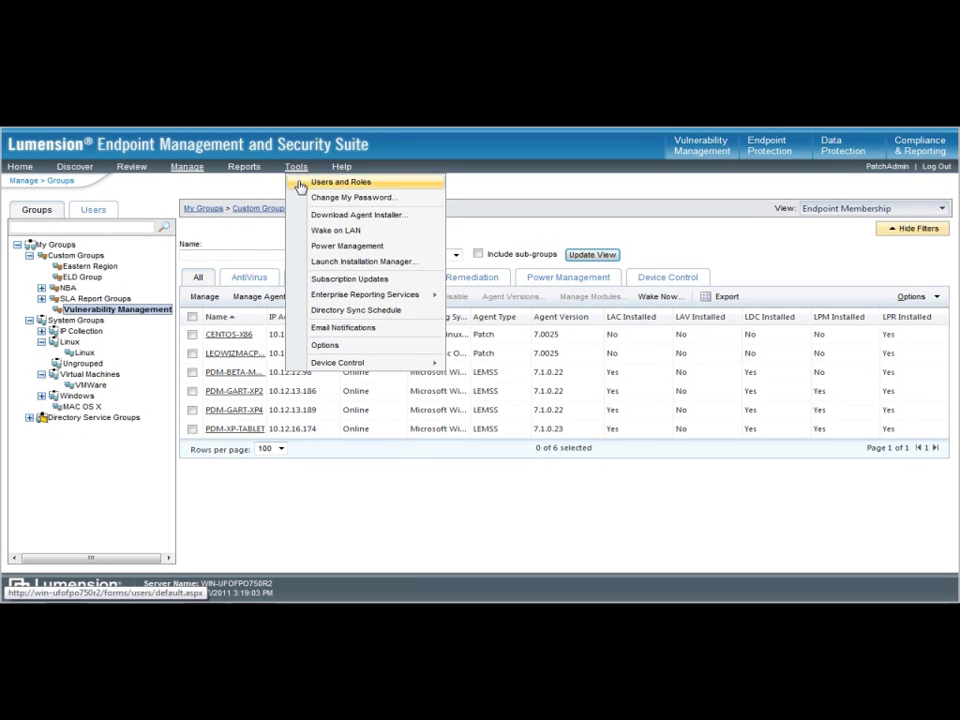
click(300, 185)
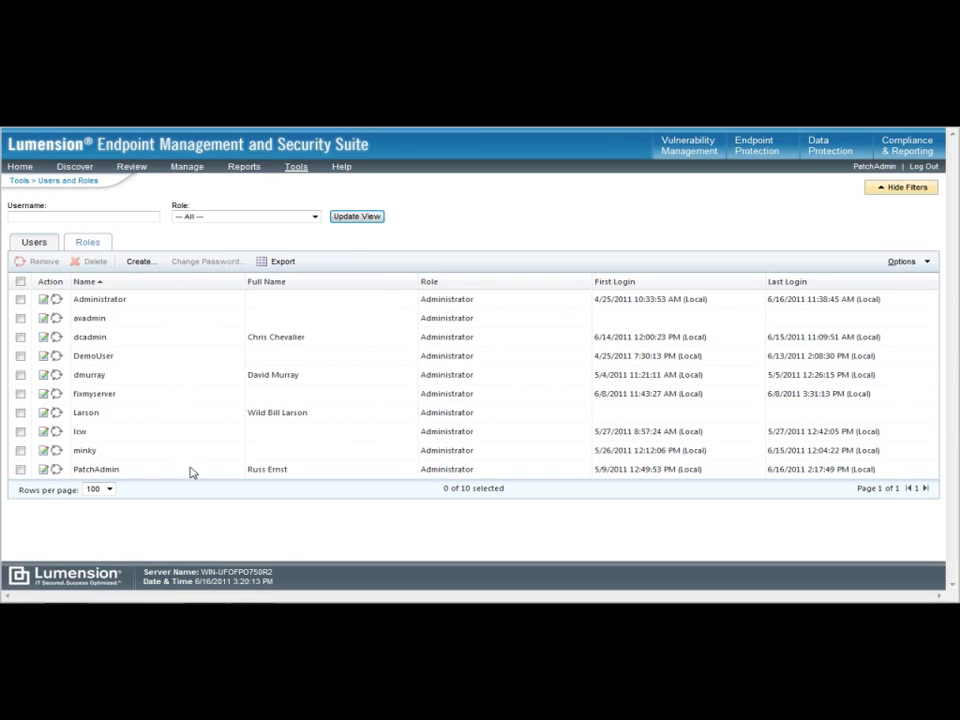
click(86, 244)
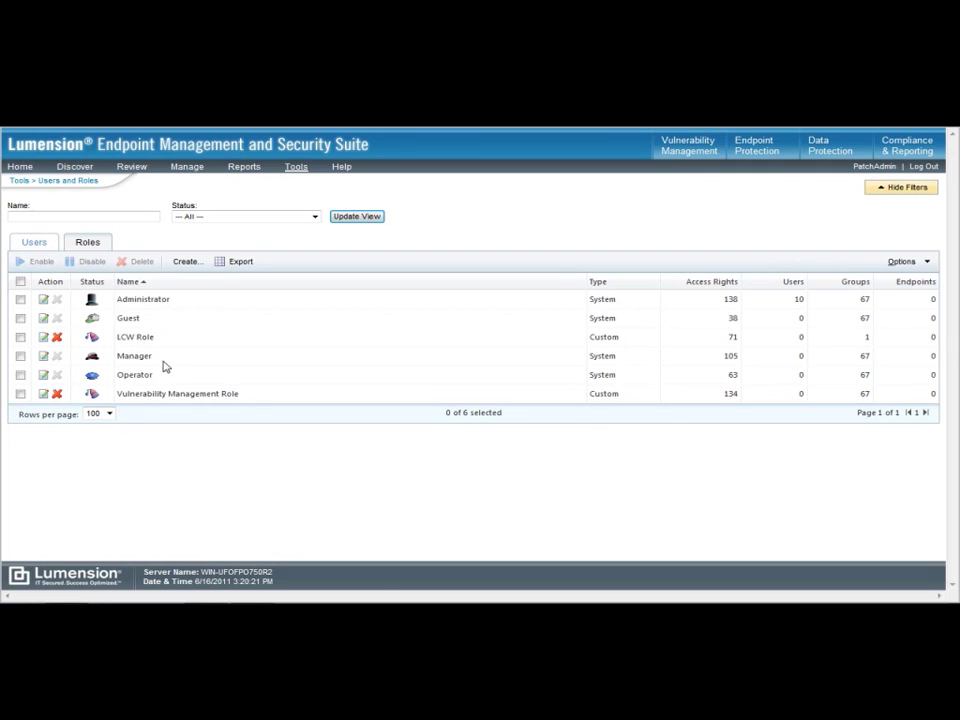
- Show the vulnerabilities of the Vulnerability Management group and filter them by the name ms11
click(184, 168)
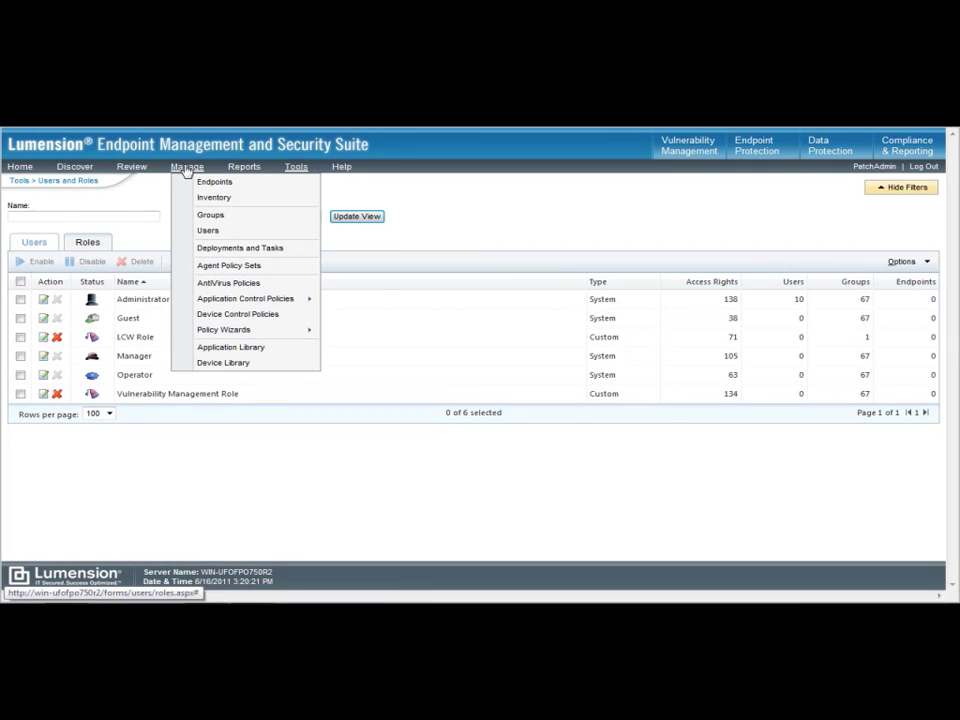
click(203, 218)
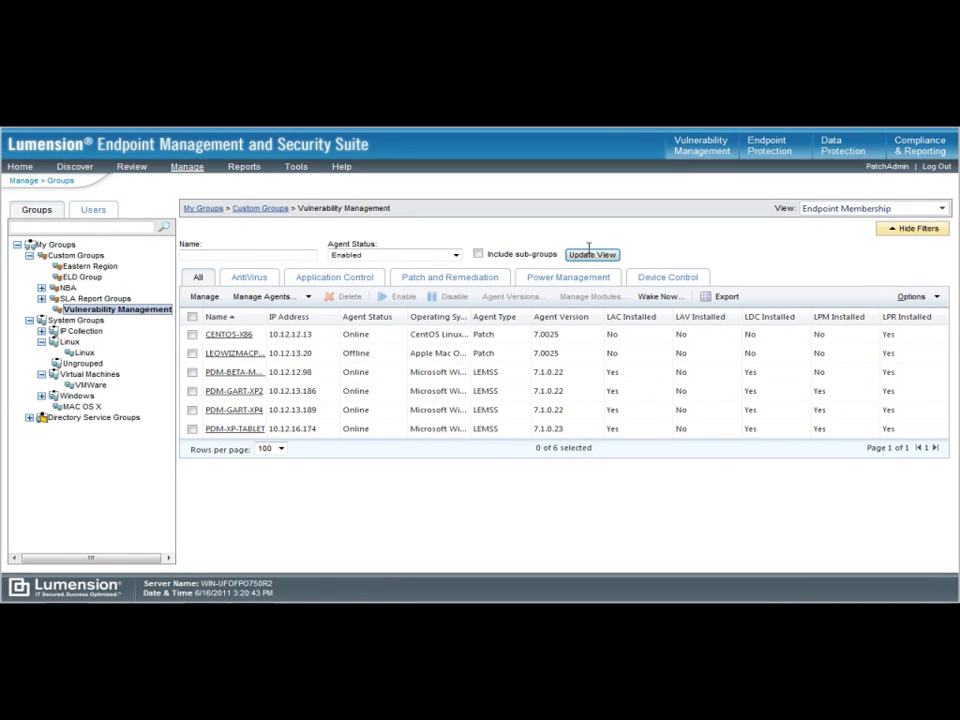
click(825, 210)
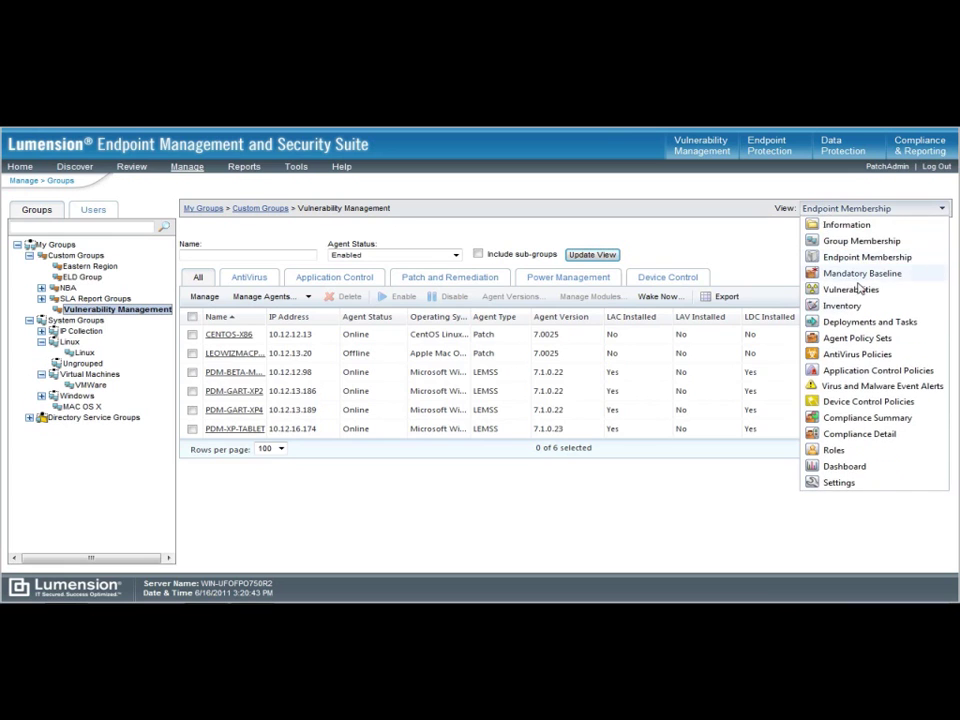
click(806, 289)
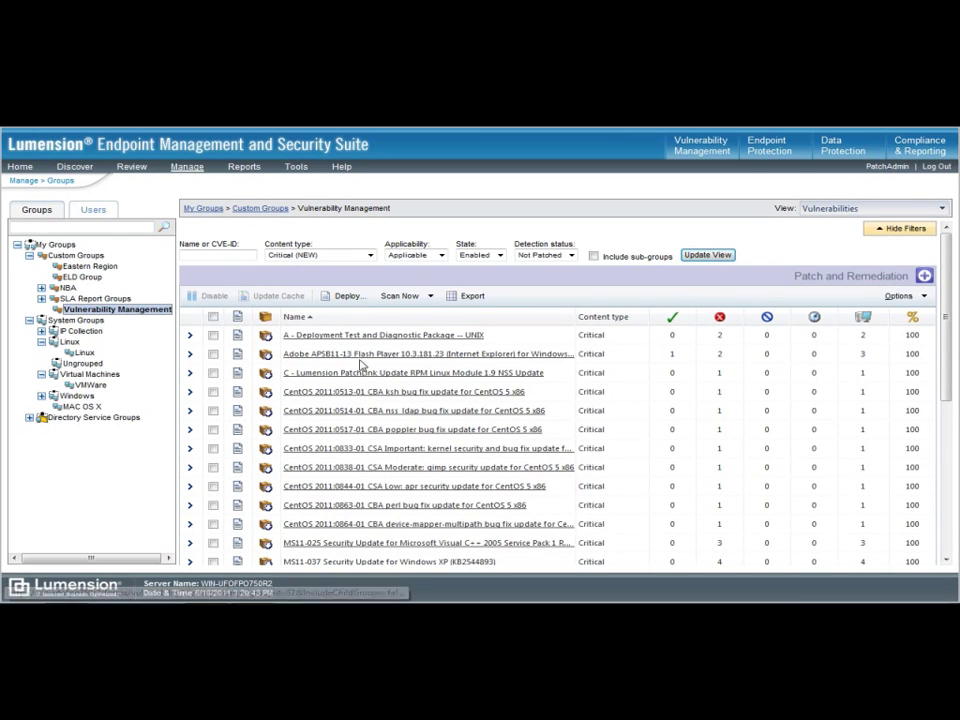
scroll(378, 436, down, 3)
scroll(378, 436, down, 3)
scroll(375, 440, up, 8)
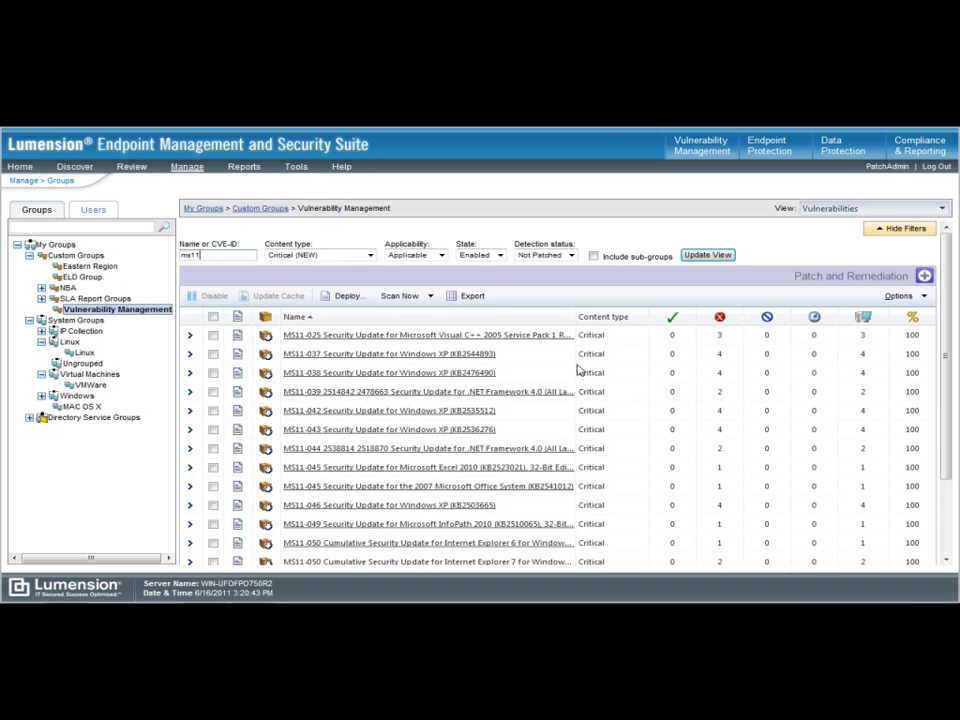
- Select the five listed updates from MS11-037 through MS11-043 and start deploying them
scroll(580, 370, down, 3)
scroll(578, 375, up, 3)
drag(558, 362, 521, 434)
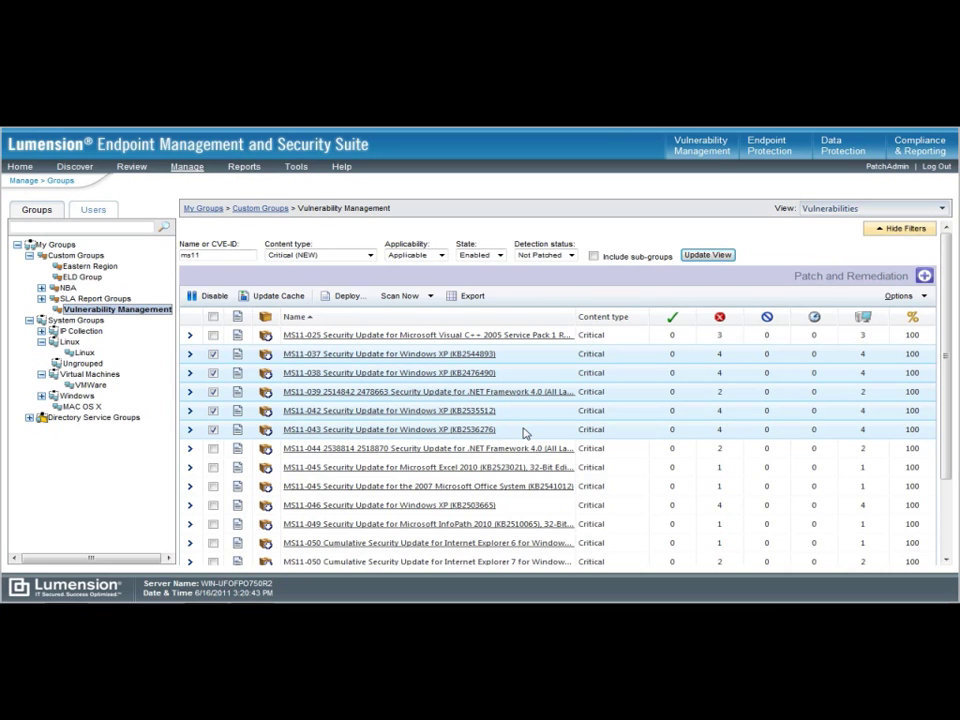
right_click(521, 430)
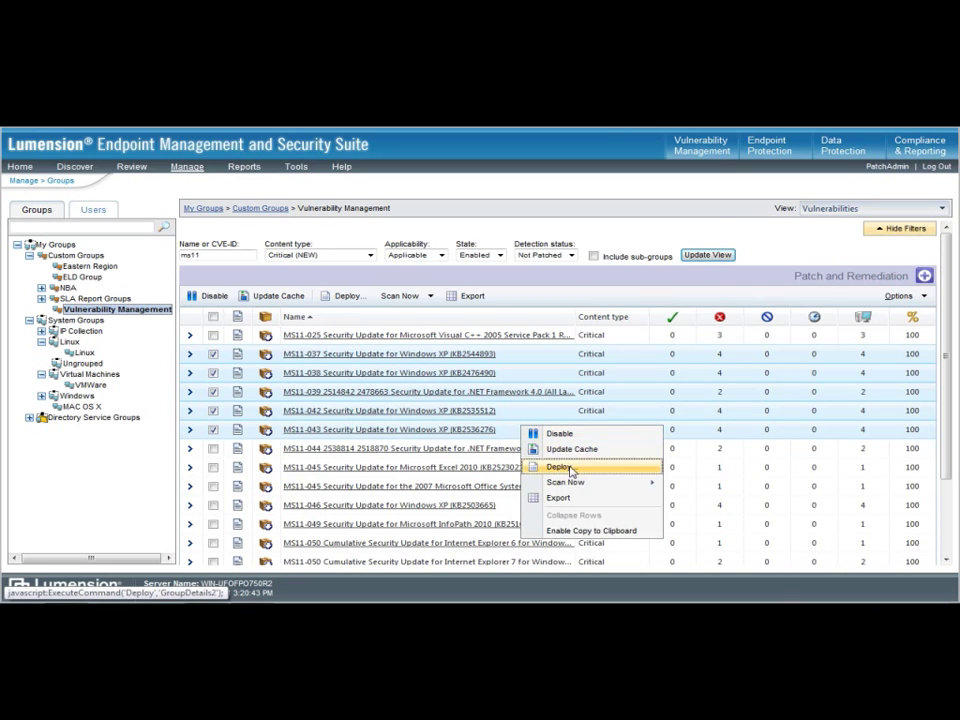
click(570, 468)
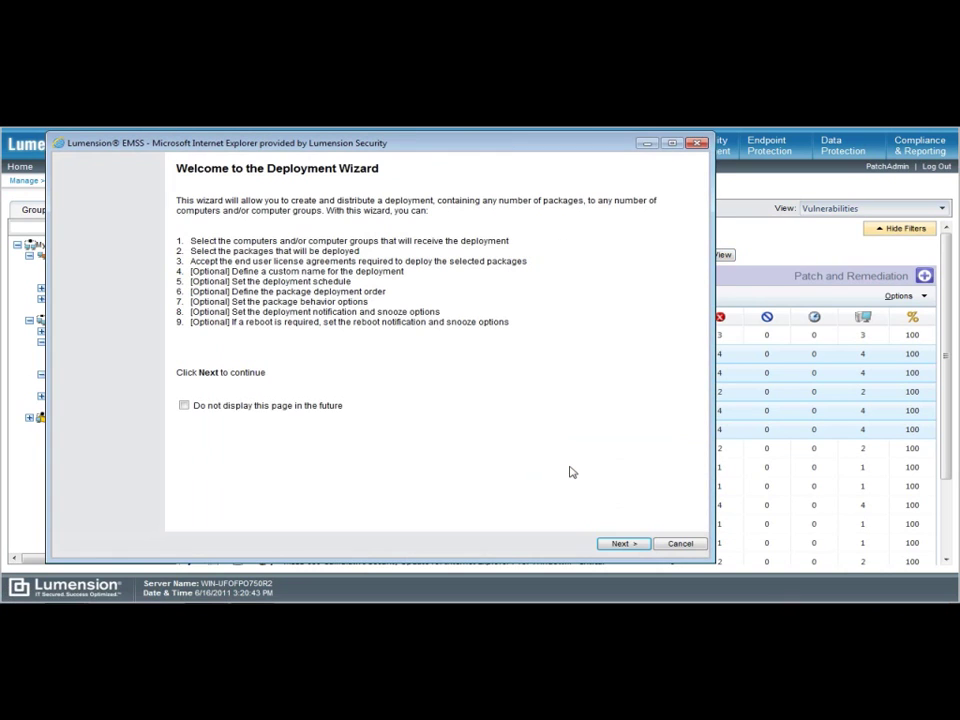
- Keep the preselected WinXP endpoints and packages, accept the end user license agreements, and continue to the deployment information
click(621, 545)
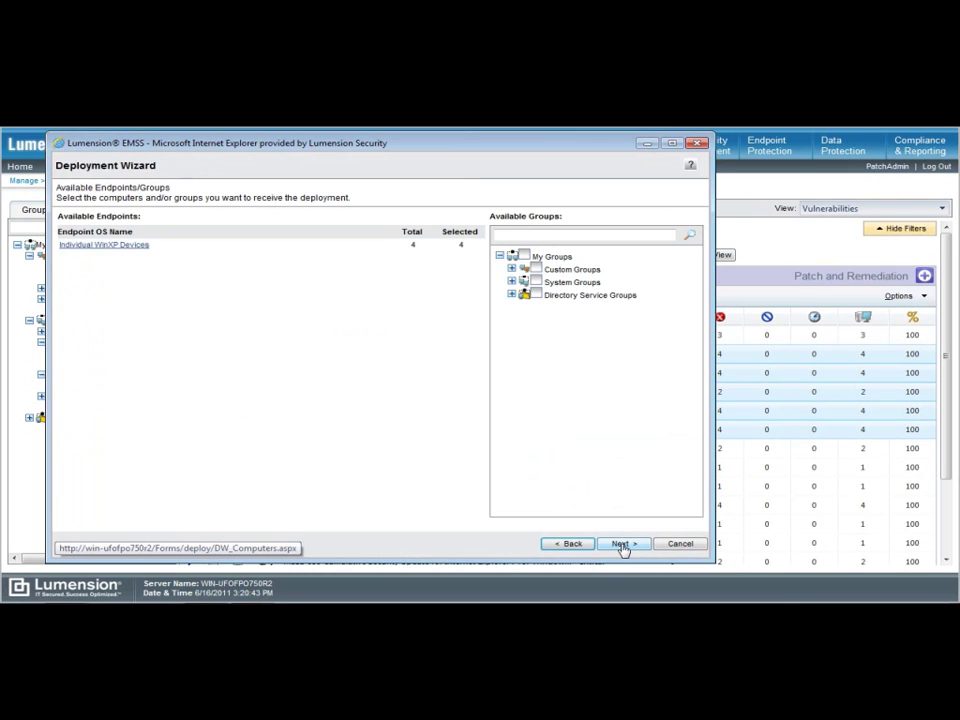
click(621, 545)
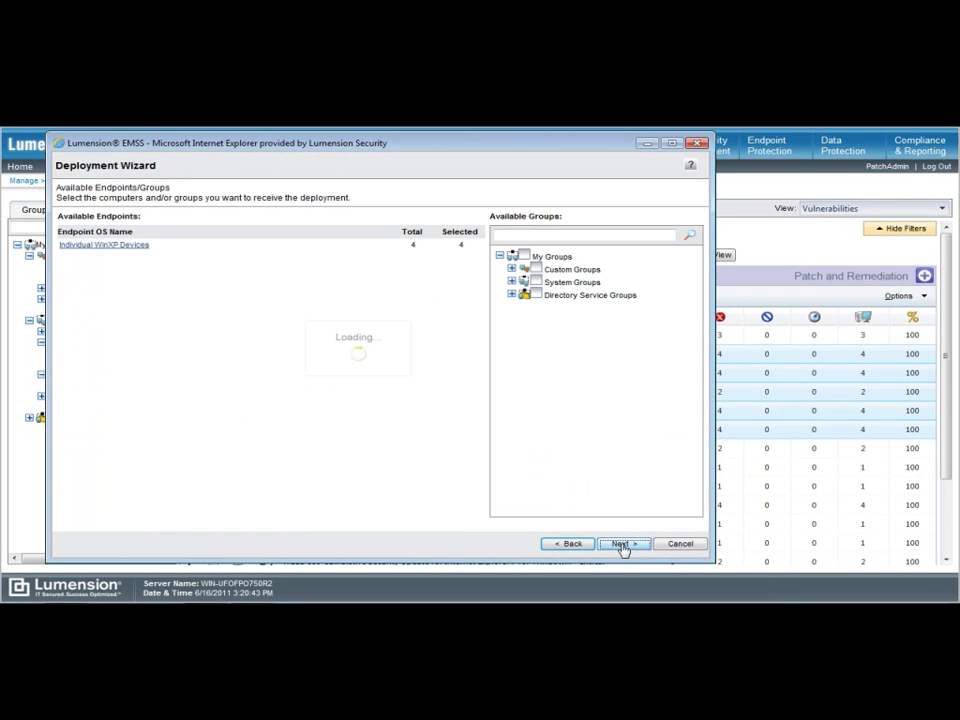
click(621, 545)
click(315, 427)
click(567, 544)
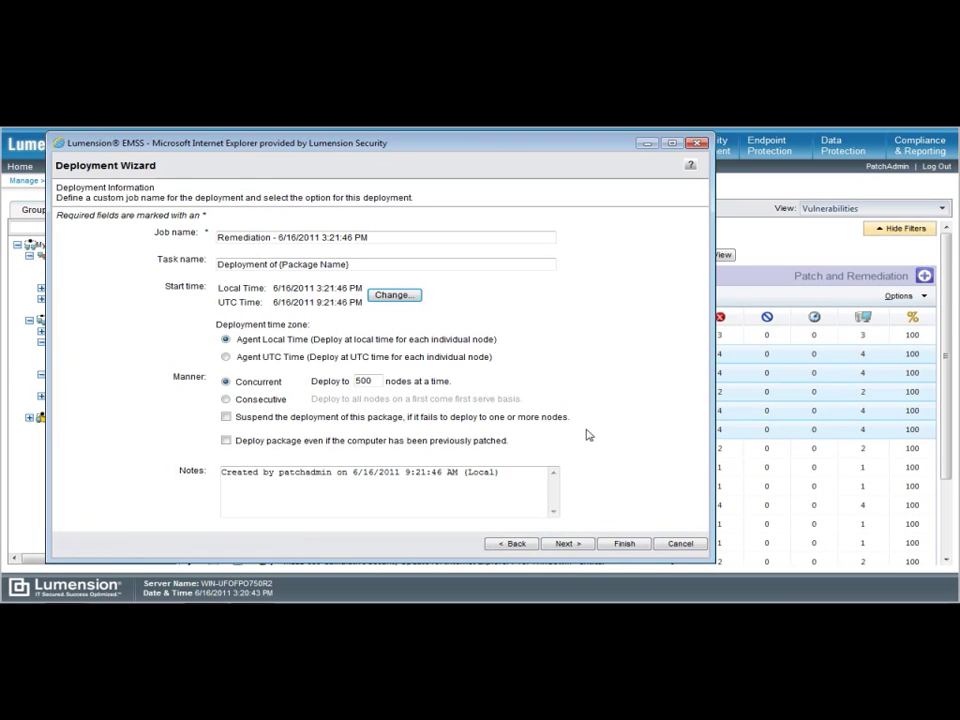
- Schedule the deployment as a one-time job starting June 18, 2011 at 7:00 PM local time
drag(598, 146, 649, 129)
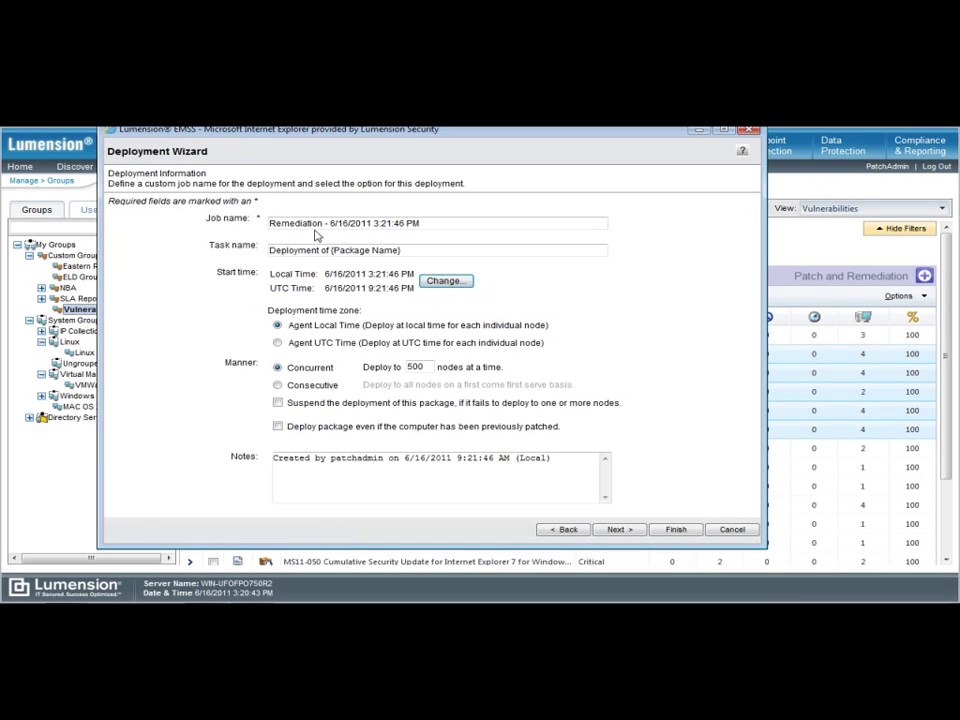
click(447, 281)
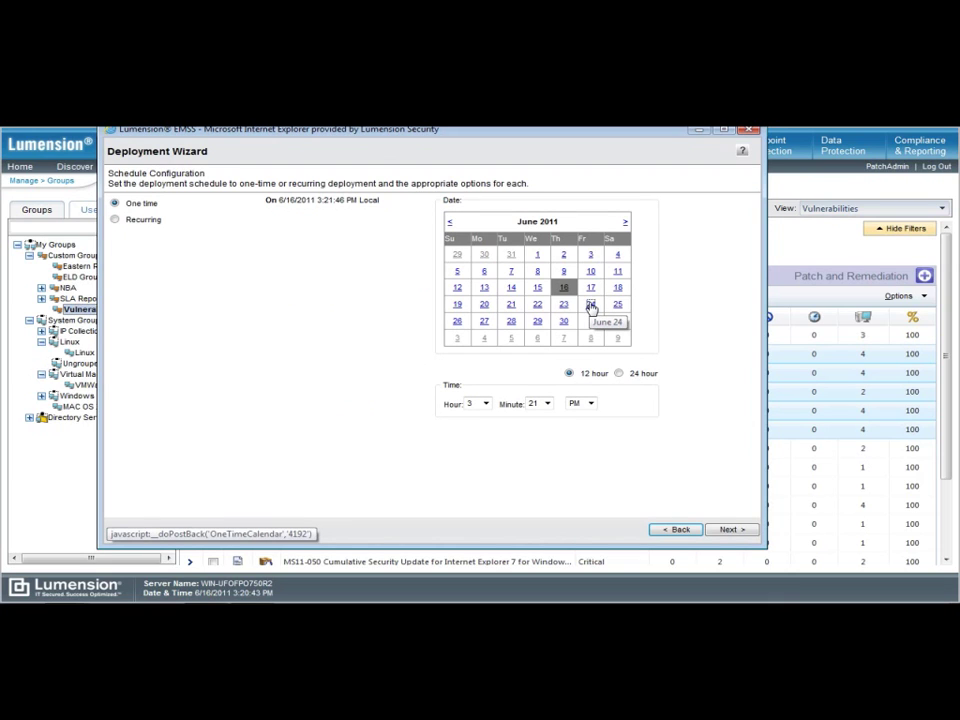
click(591, 306)
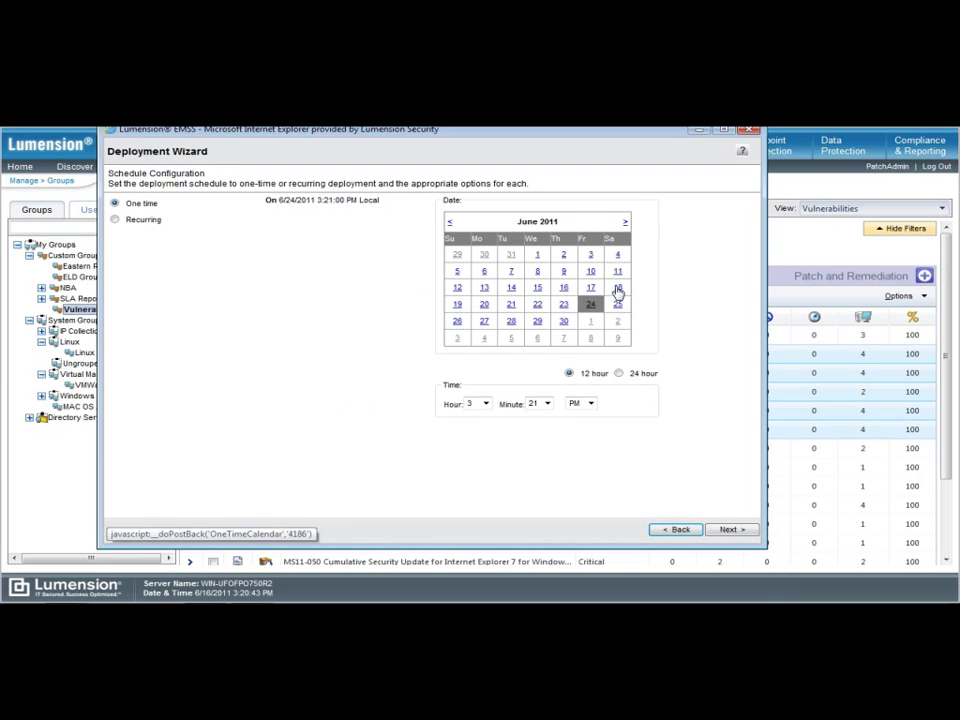
click(617, 289)
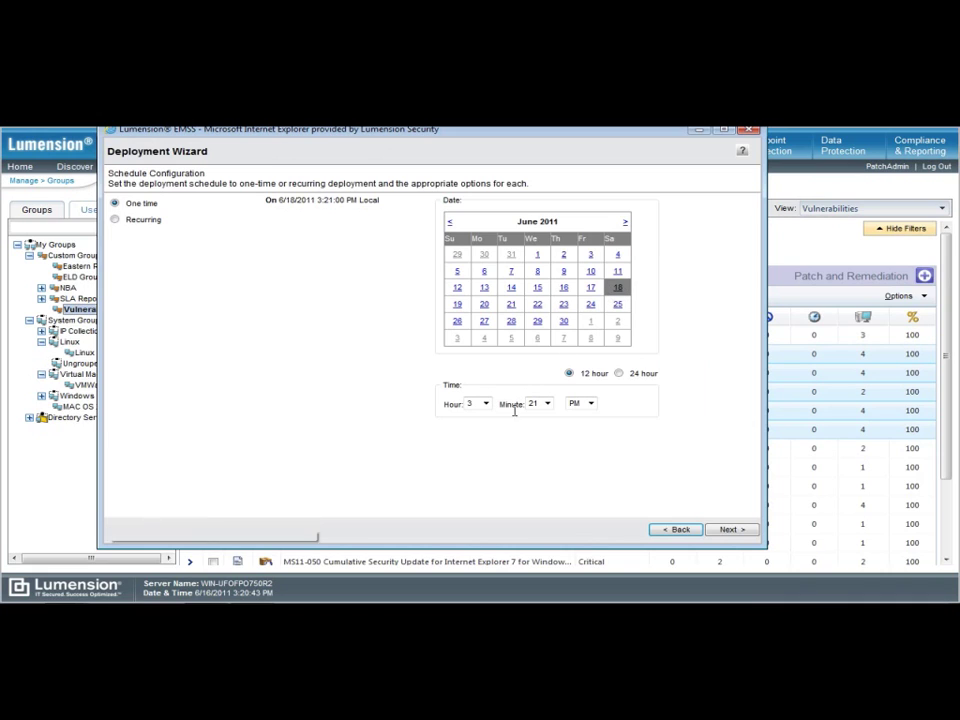
click(485, 403)
click(469, 473)
click(547, 404)
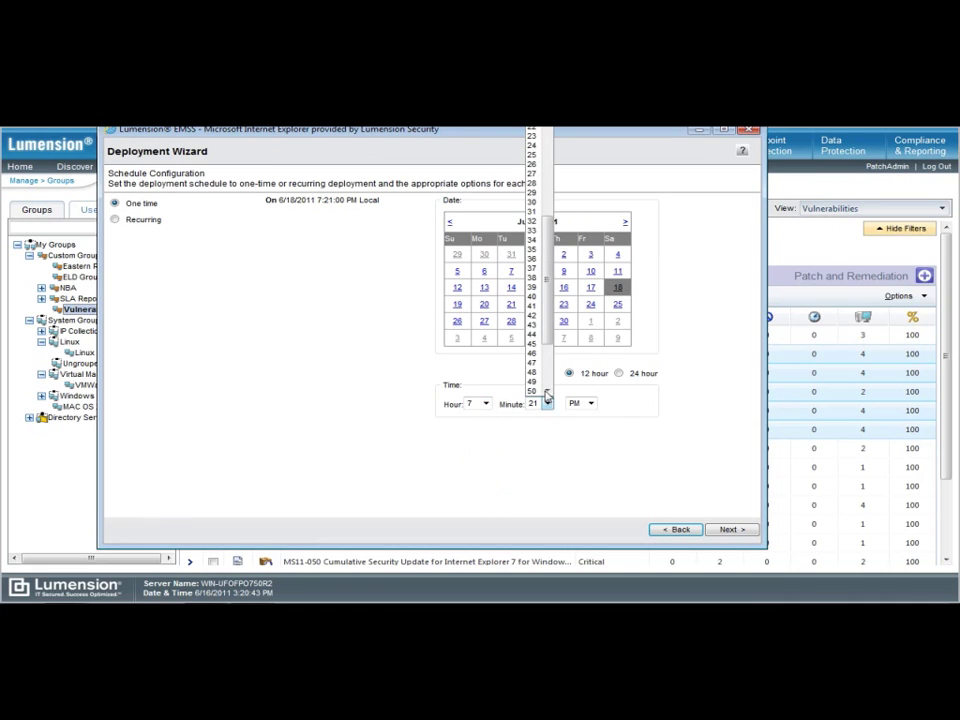
scroll(549, 309, up, 7)
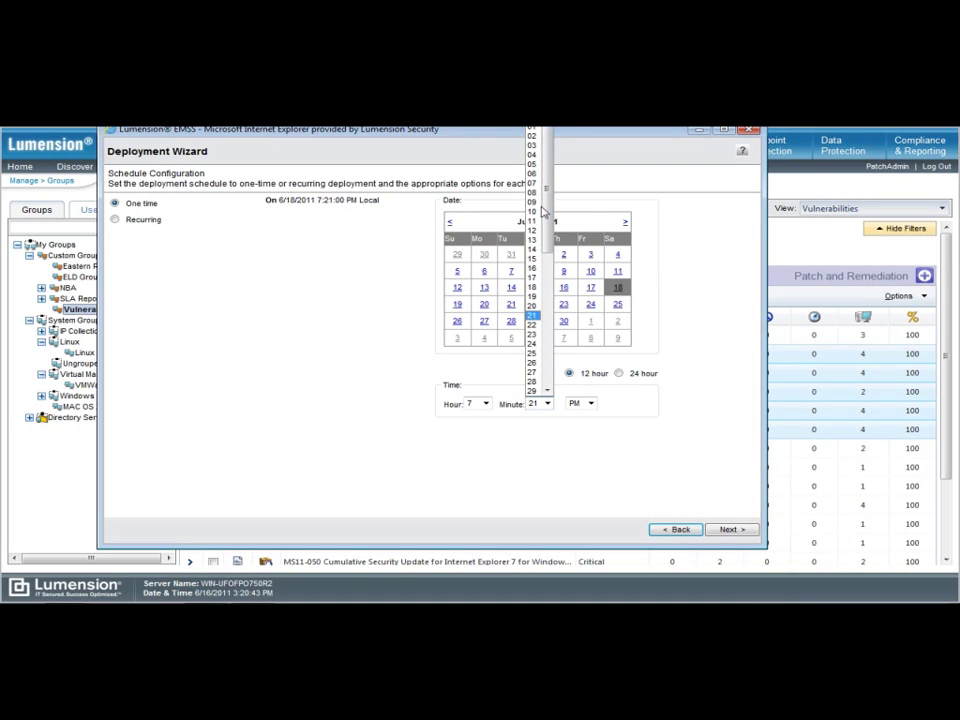
click(533, 128)
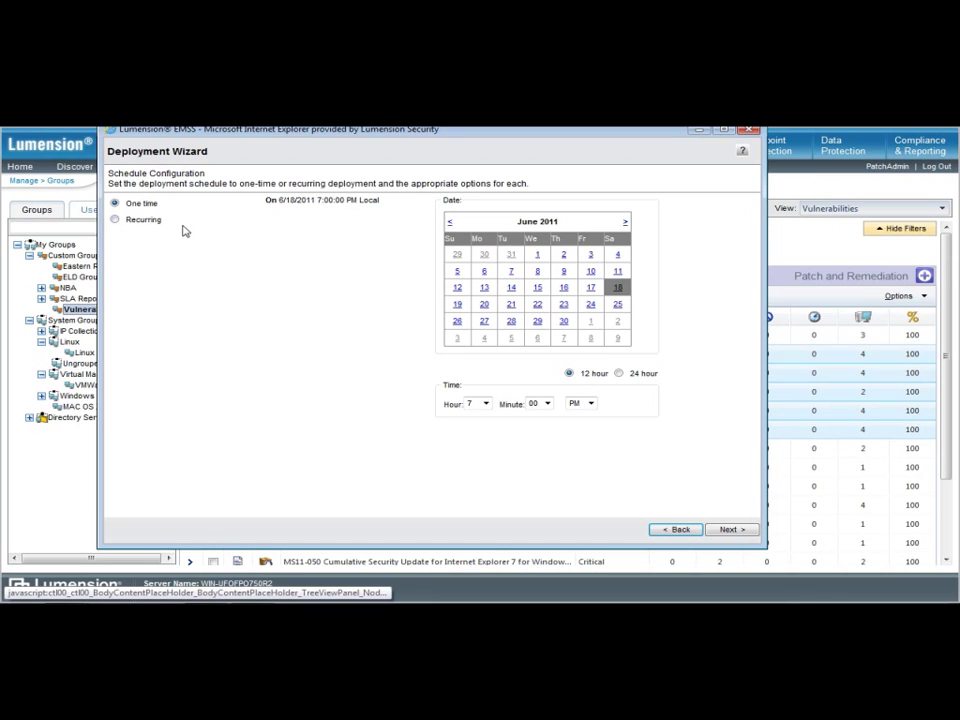
click(726, 532)
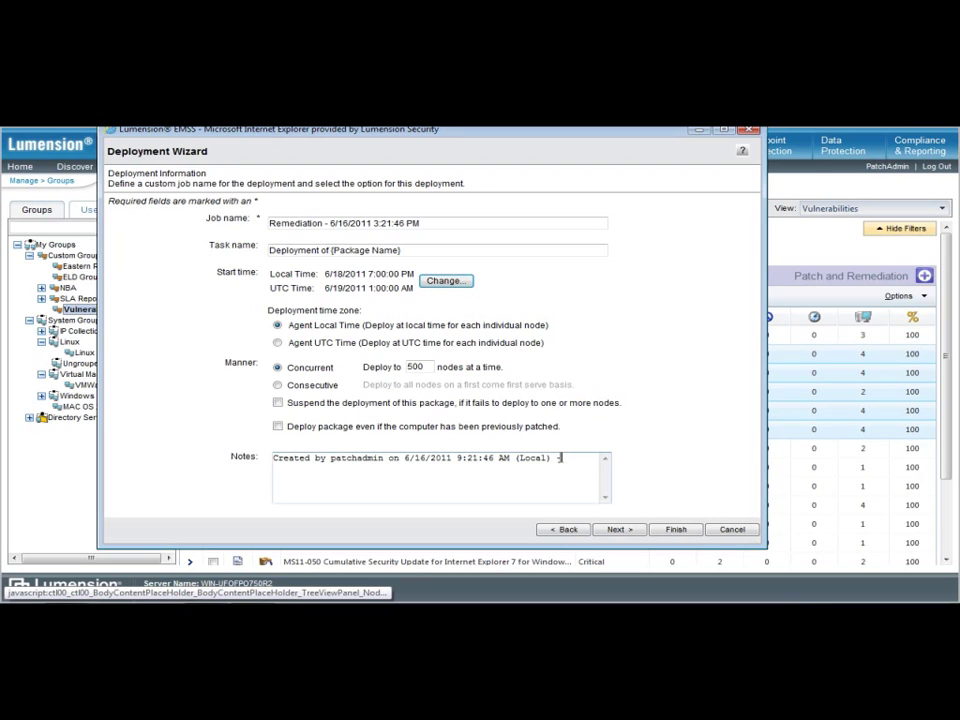
- Append text to the deployment notes and continue to the package deployment order and behavior settings
text(r v)
click(626, 529)
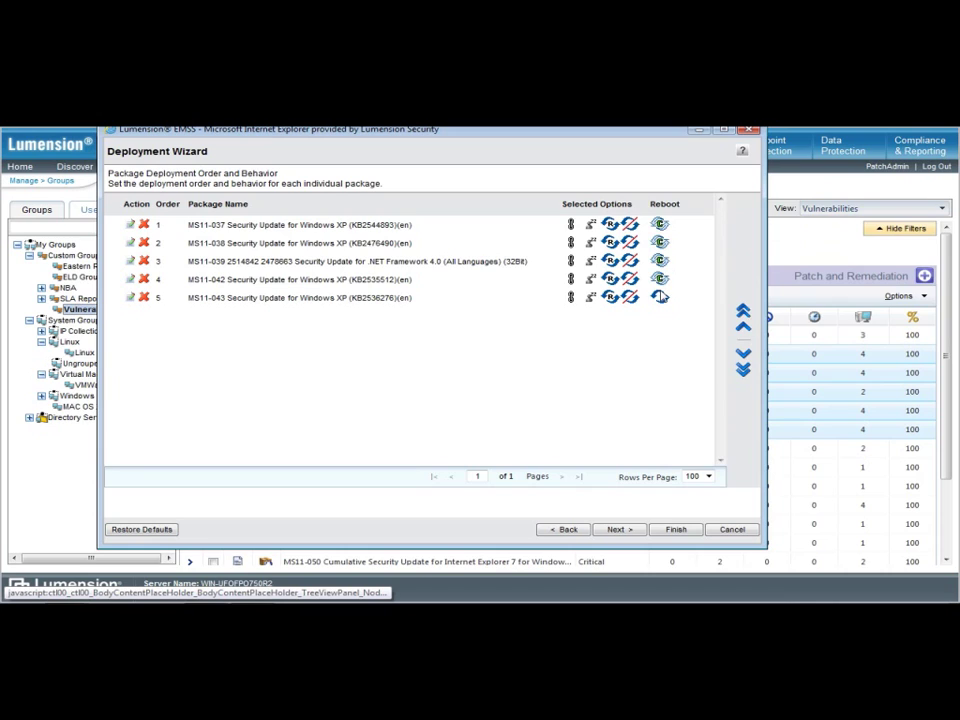
- Check the reboot setting and deployment behavior options of the MS11-043 package, and return to the package order list
click(660, 296)
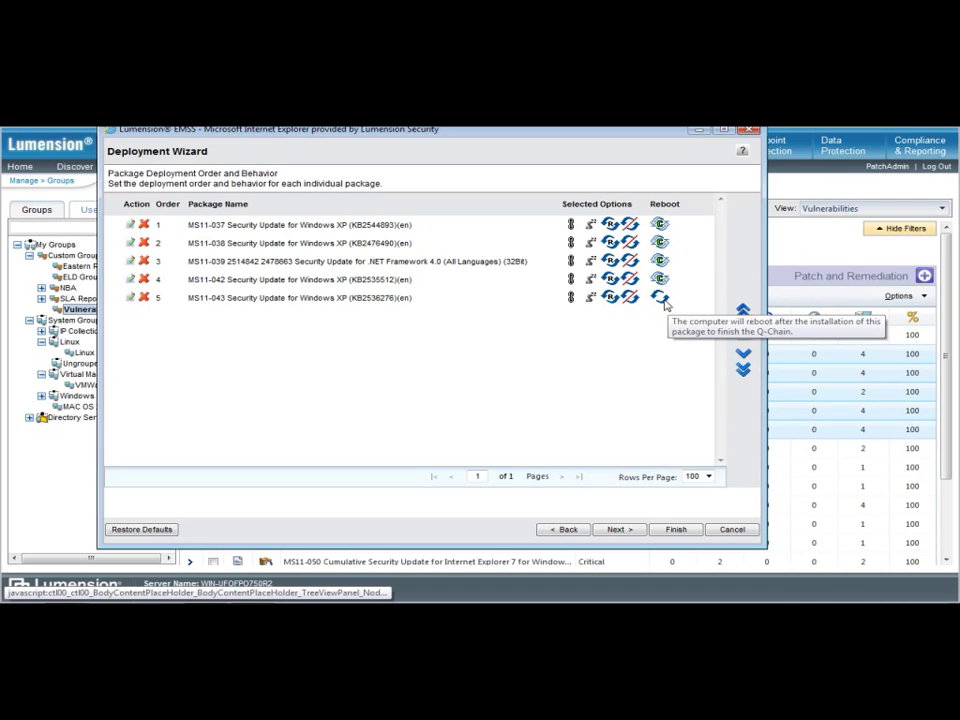
click(130, 298)
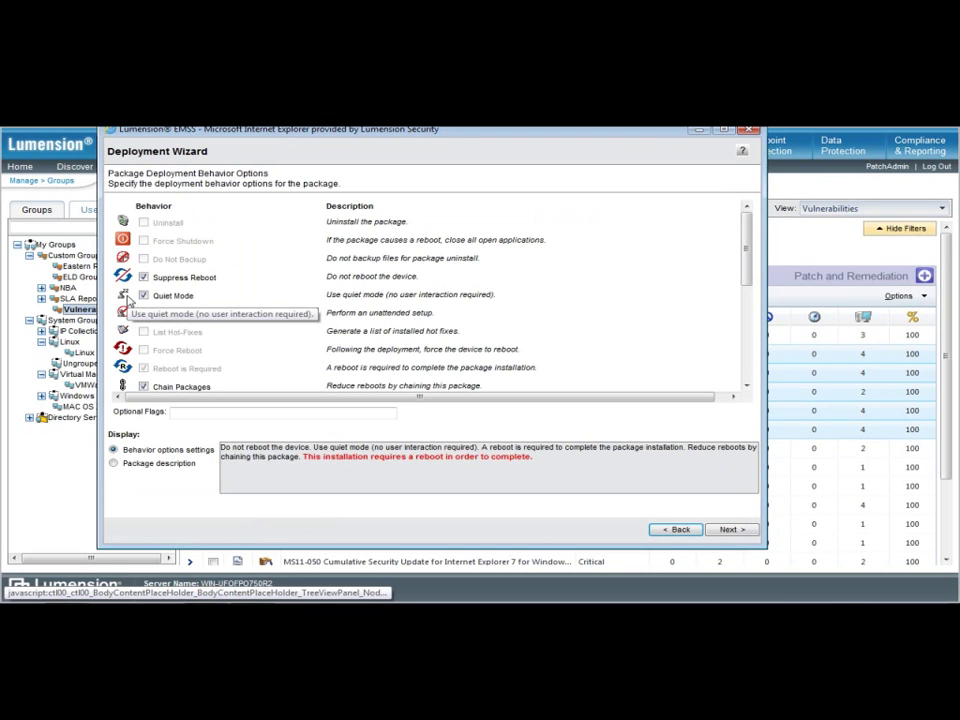
mouse_move(744, 225)
mouse_down()
mouse_move(735, 331)
mouse_move(740, 218)
mouse_up()
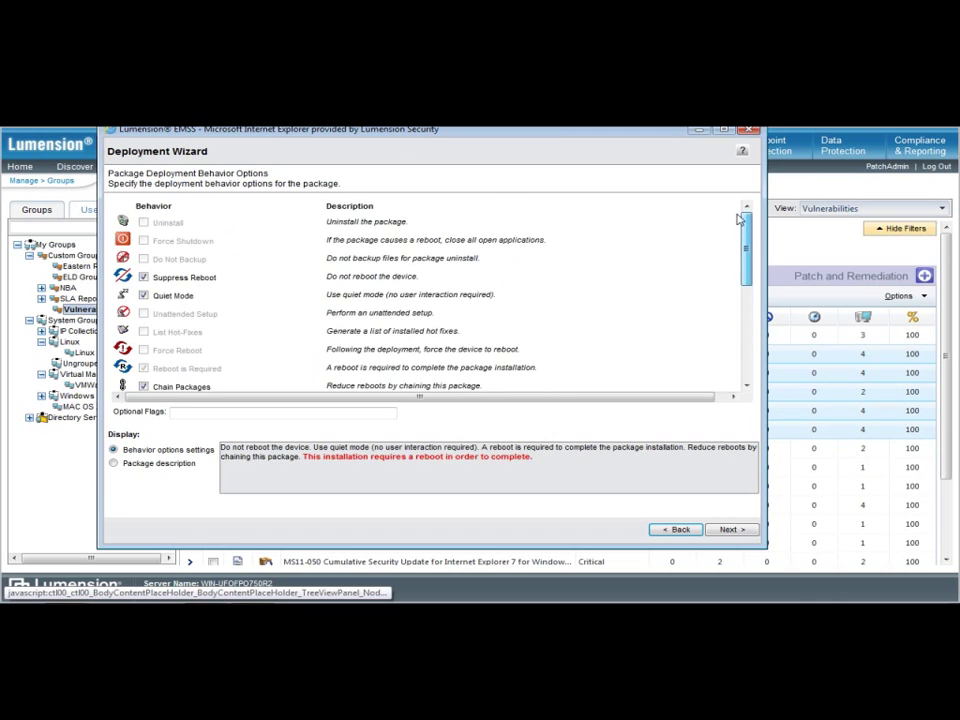
click(737, 531)
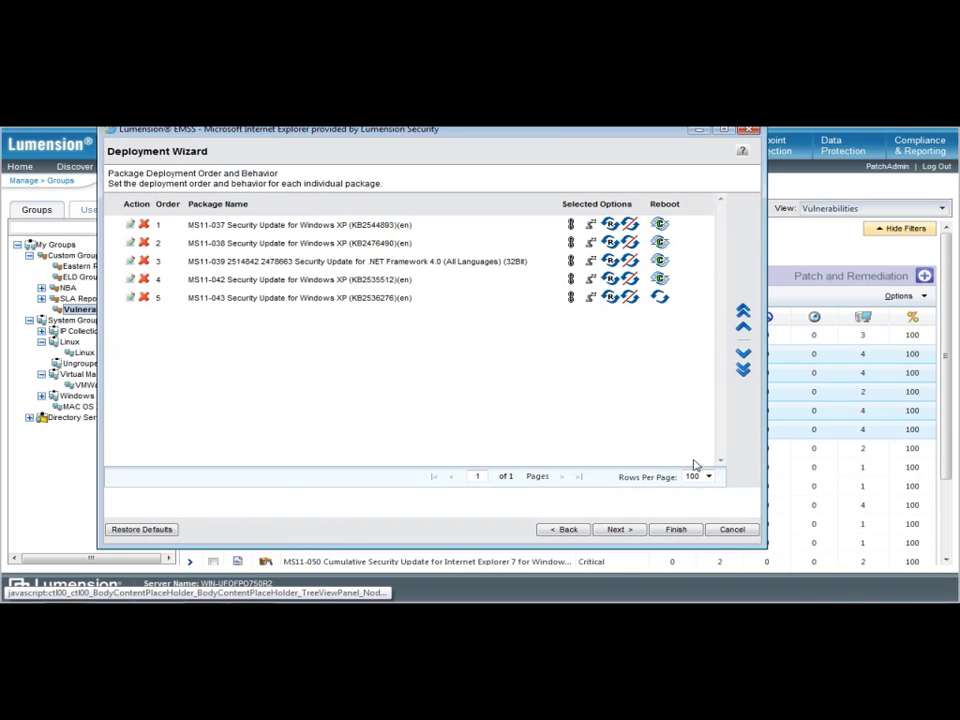
- Turn on user notification for this deployment, keep snoozing allowed, and continue to the deployment confirmation
click(615, 531)
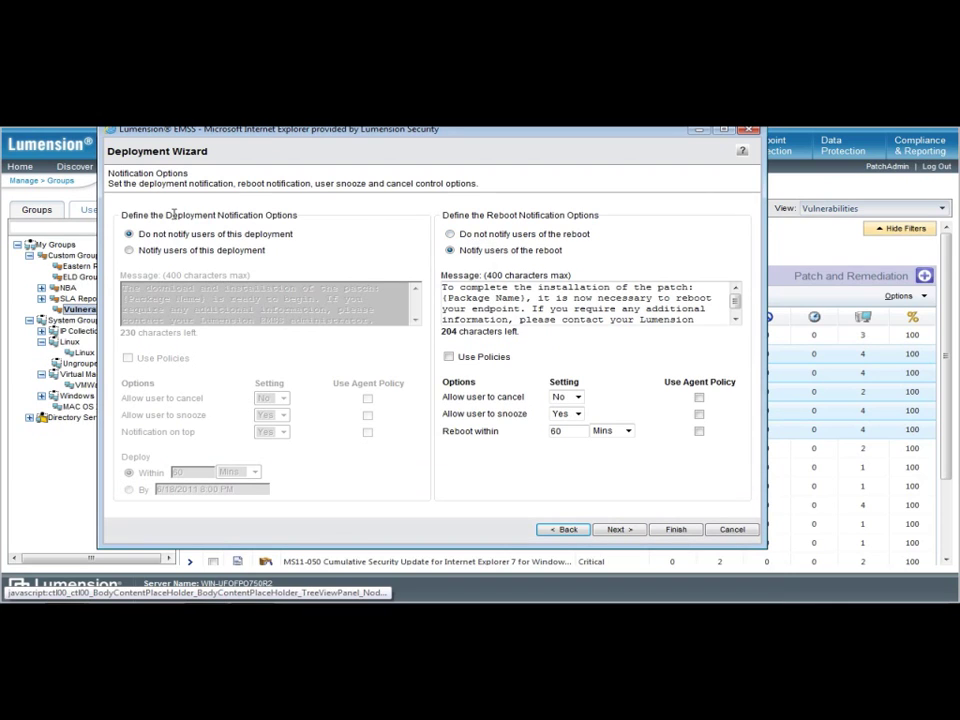
click(130, 250)
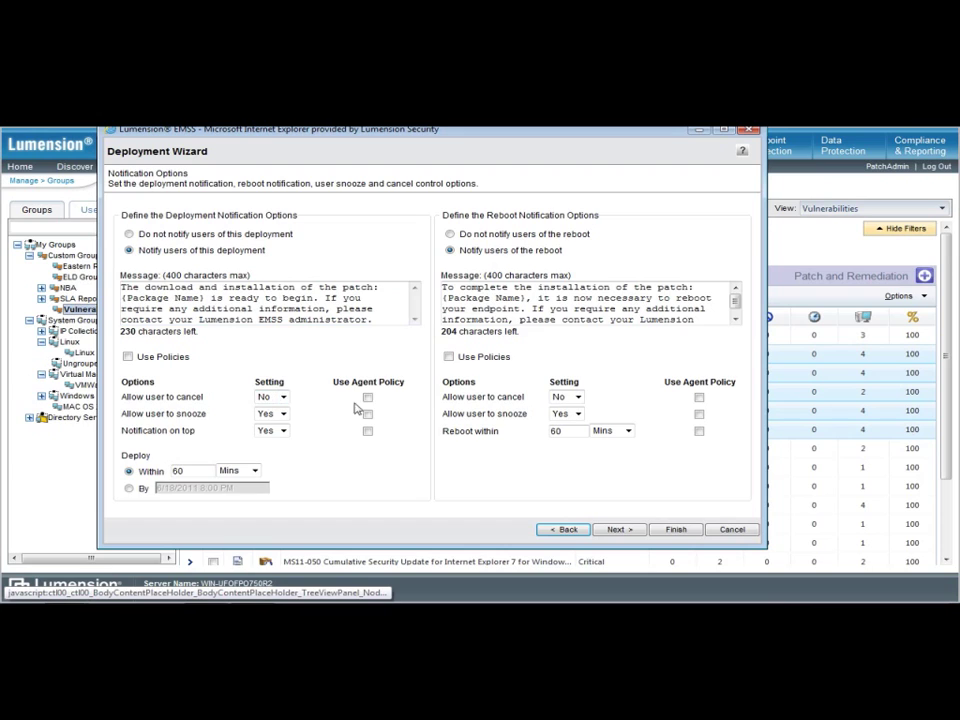
click(276, 413)
click(270, 420)
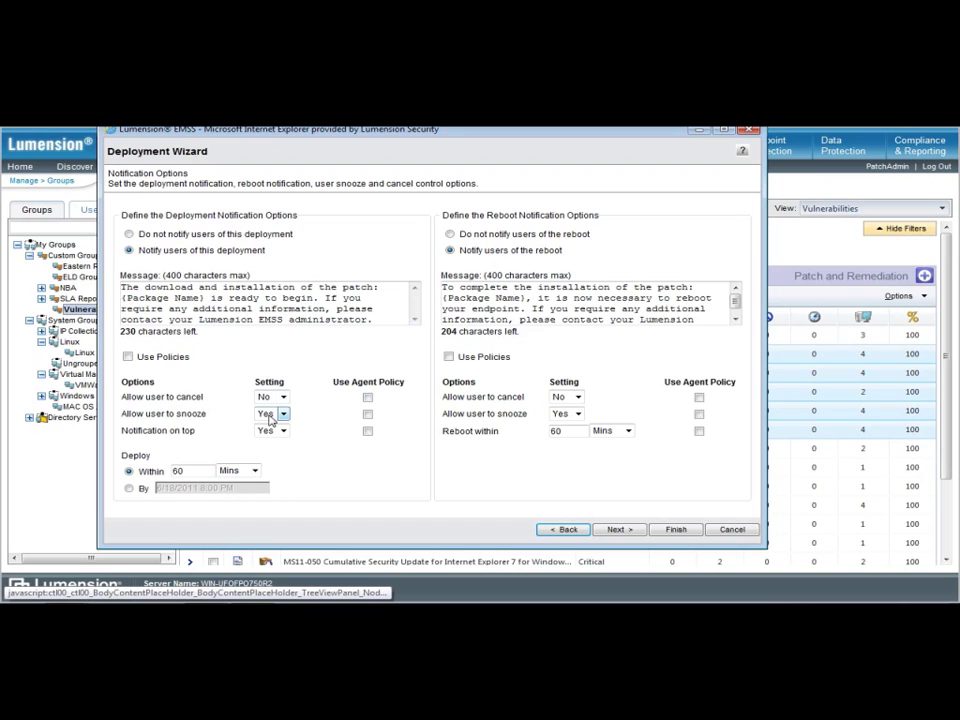
click(204, 435)
click(617, 530)
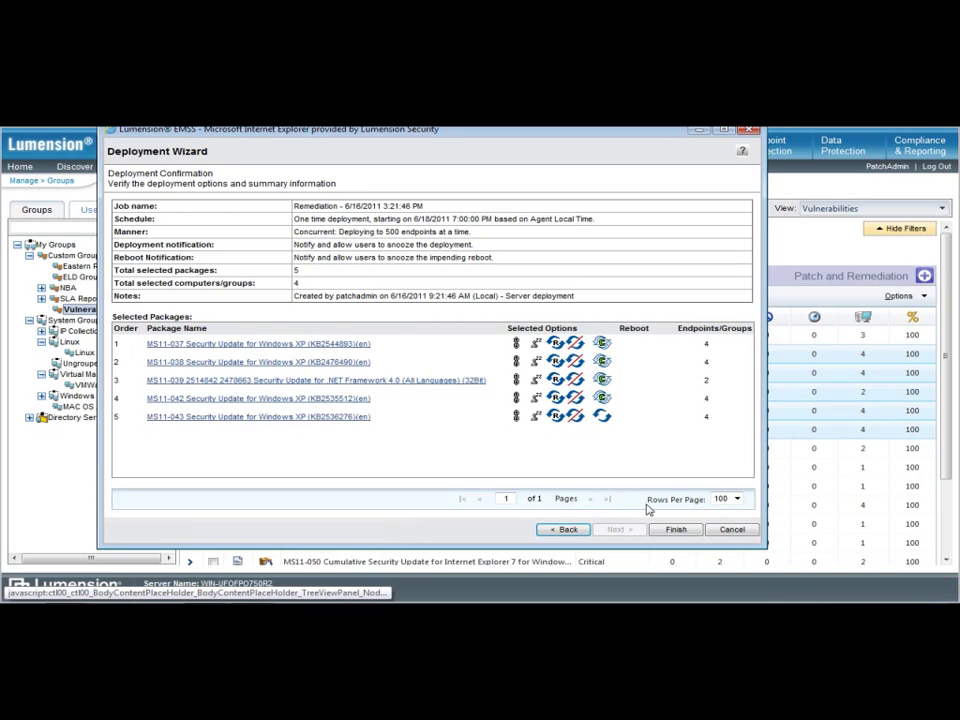
- Finish the deployment setup, confirm deploying the packages unordered before they are cached, and close the wizard
click(676, 530)
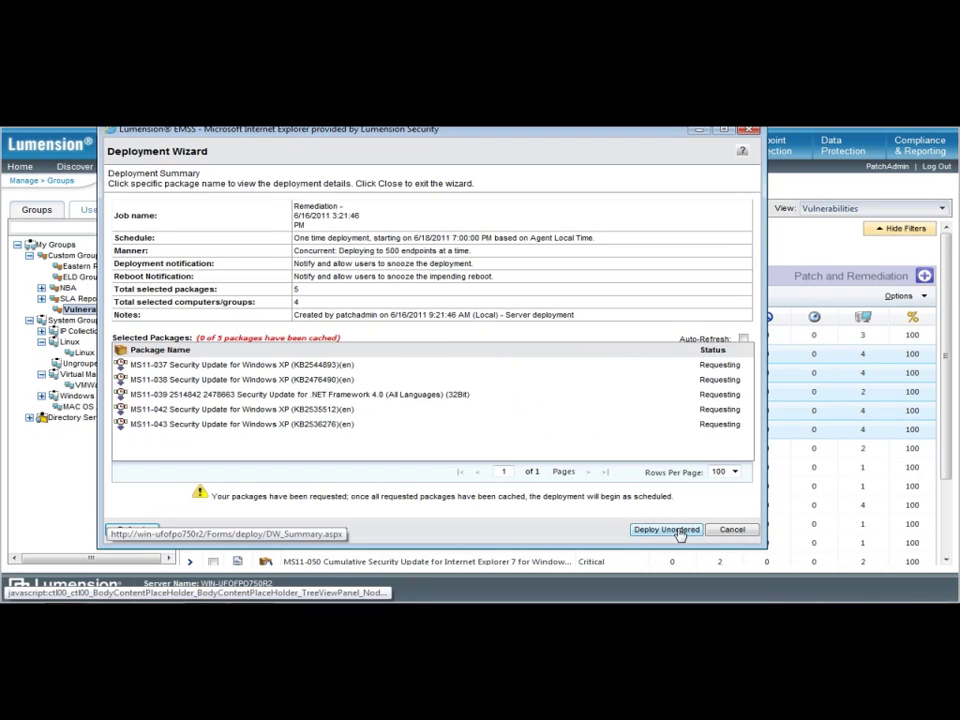
click(667, 530)
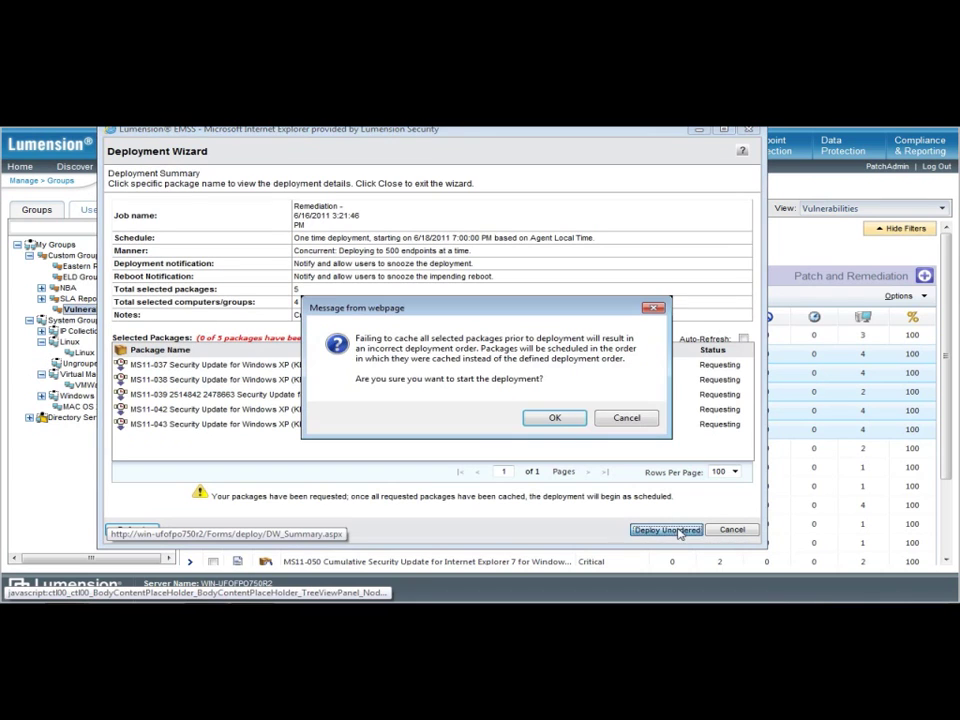
click(557, 419)
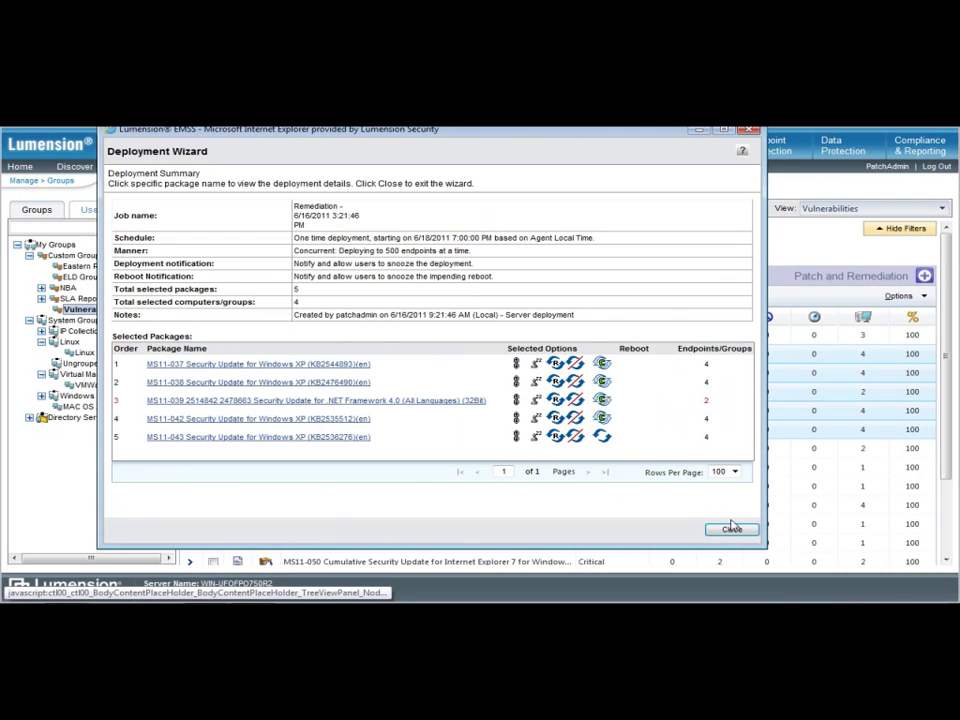
click(733, 531)
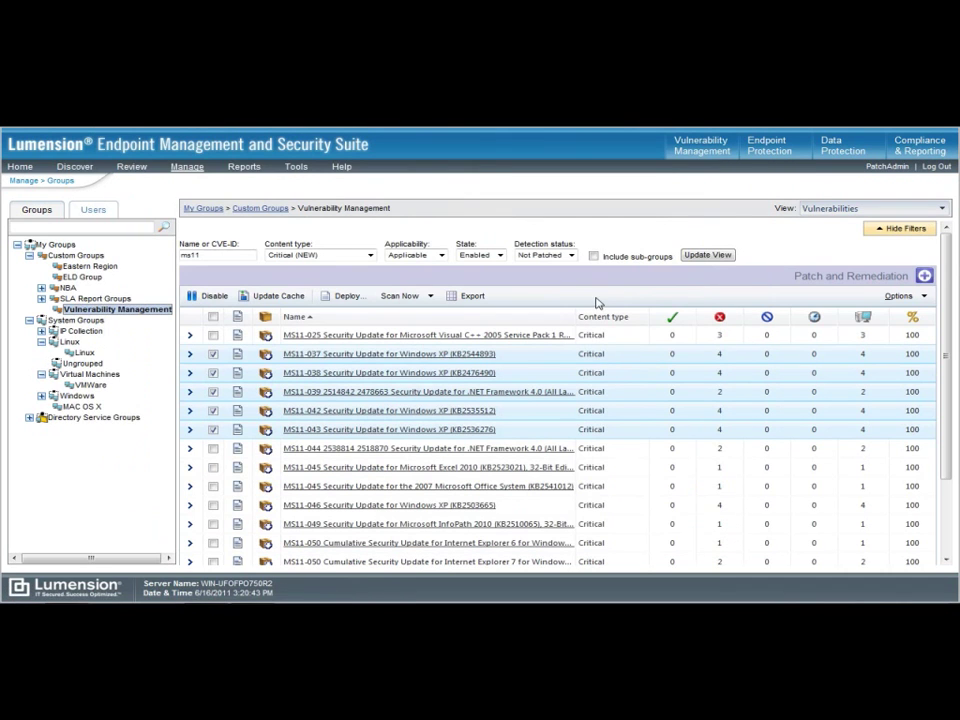